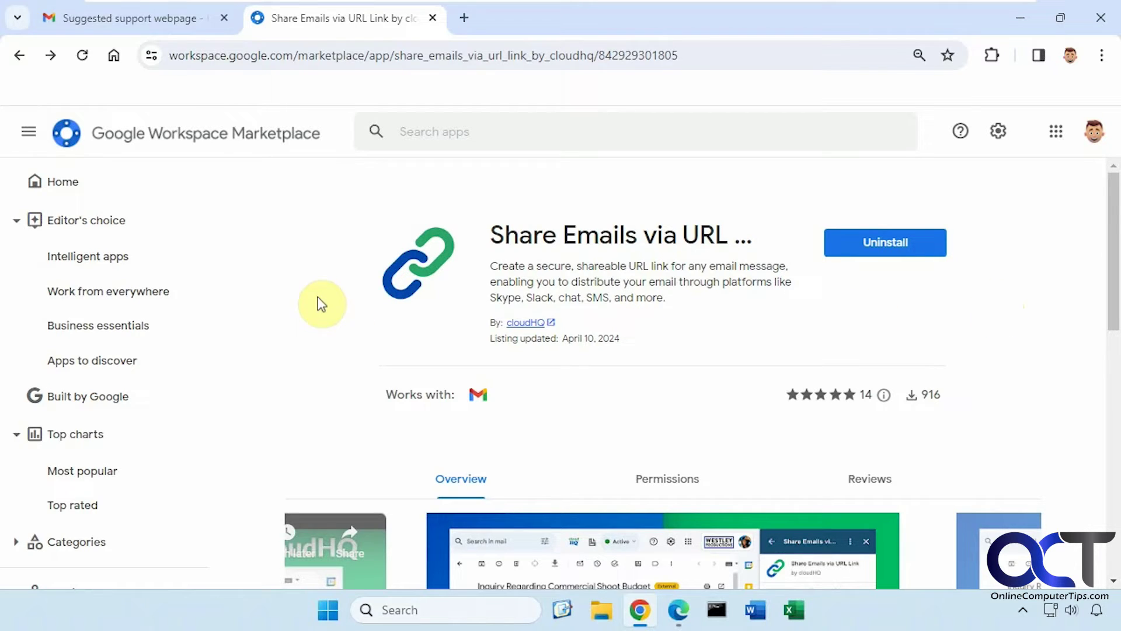
- Open the 'Suggested support webpage' email and scroll through its body, signature and two attachments
click(178, 19)
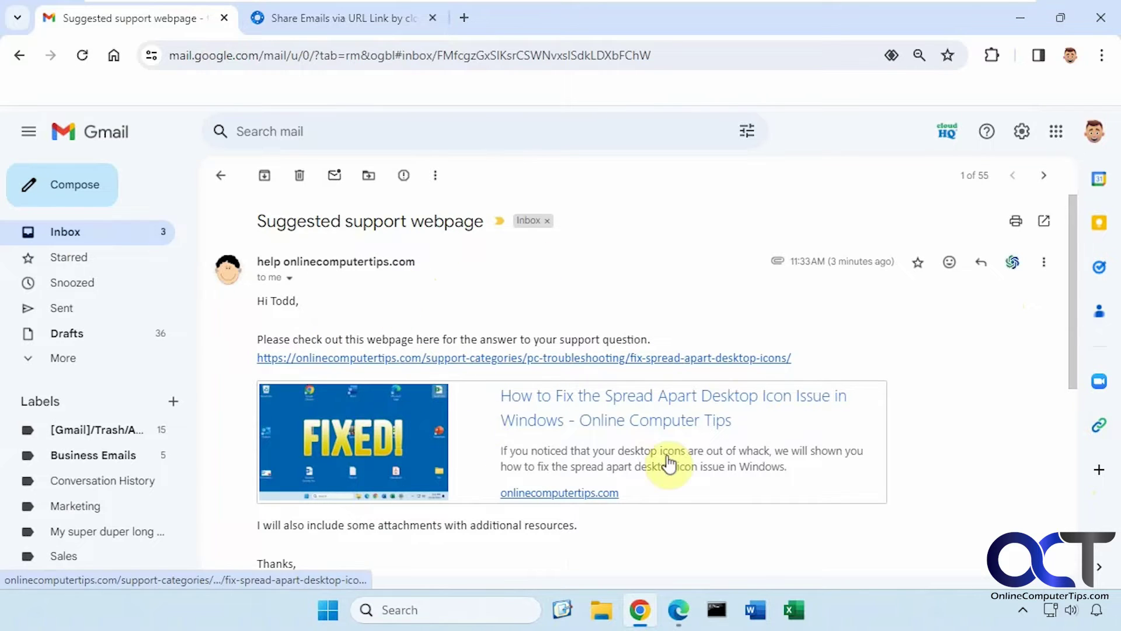
scroll(572, 437, down, 3)
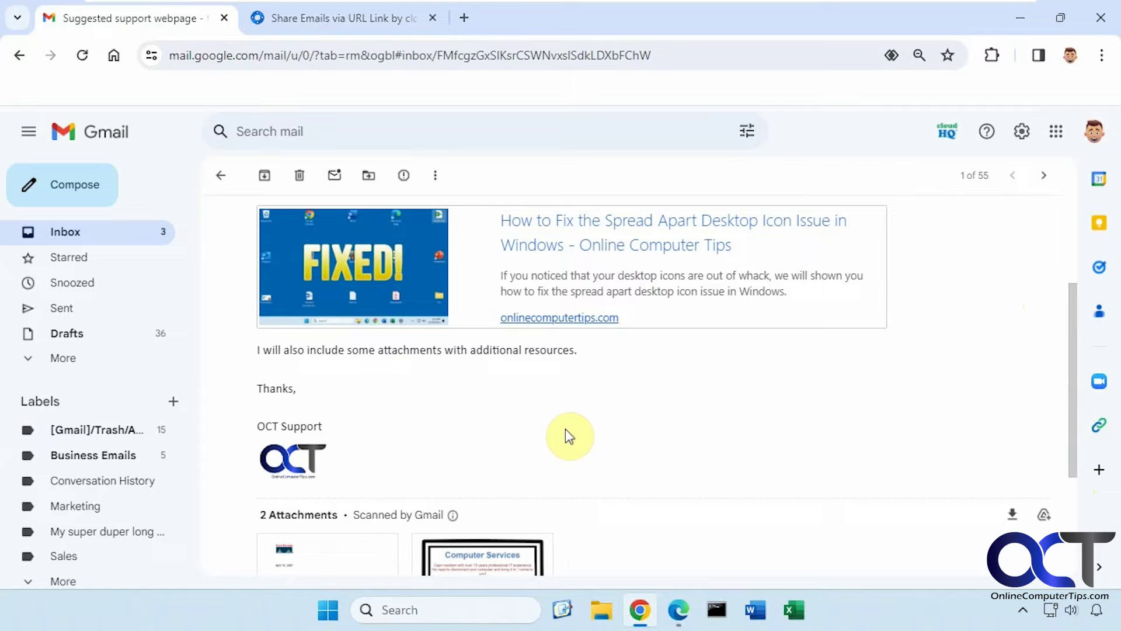
scroll(425, 459, up, 3)
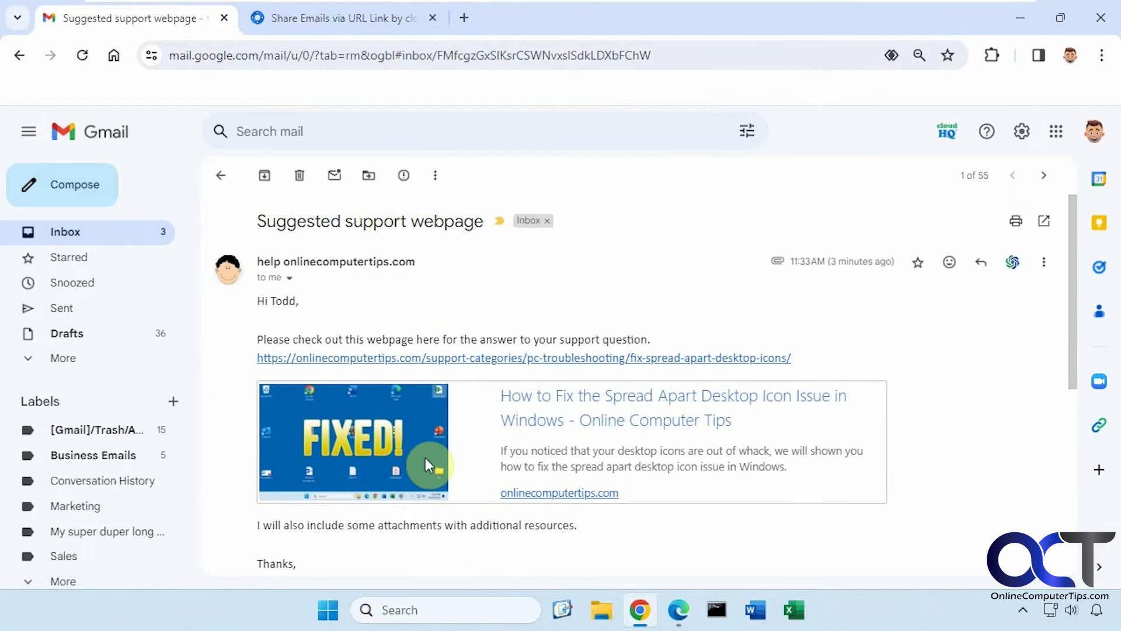
- Create a cloudHQ shareable URL link for the email with the Share Emails via URL Link add-on and open it
click(1100, 431)
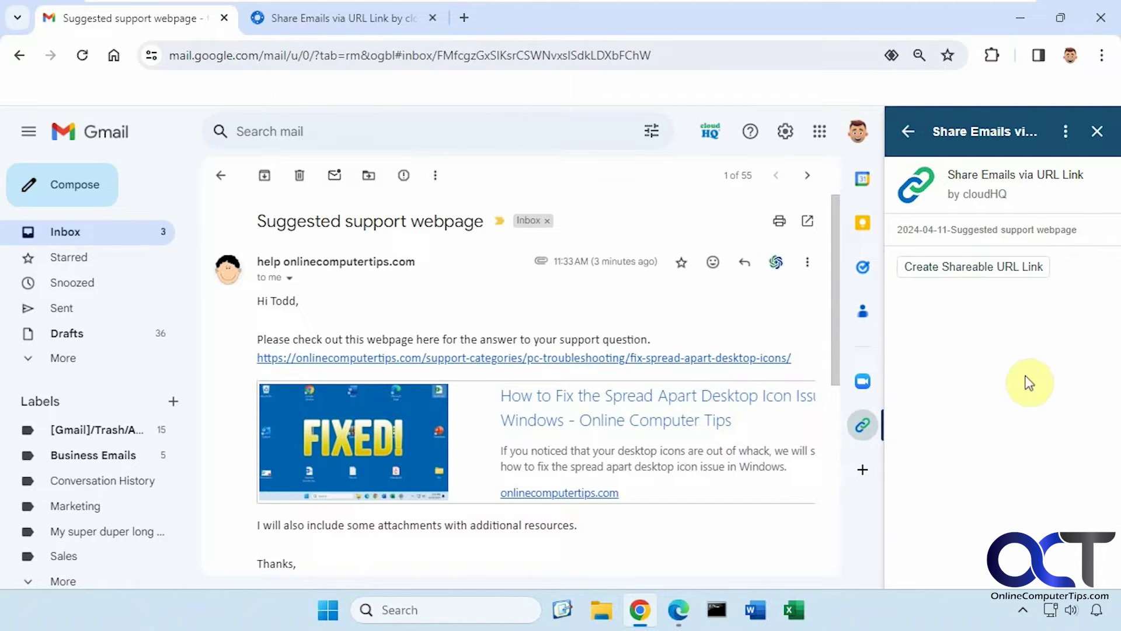
click(999, 273)
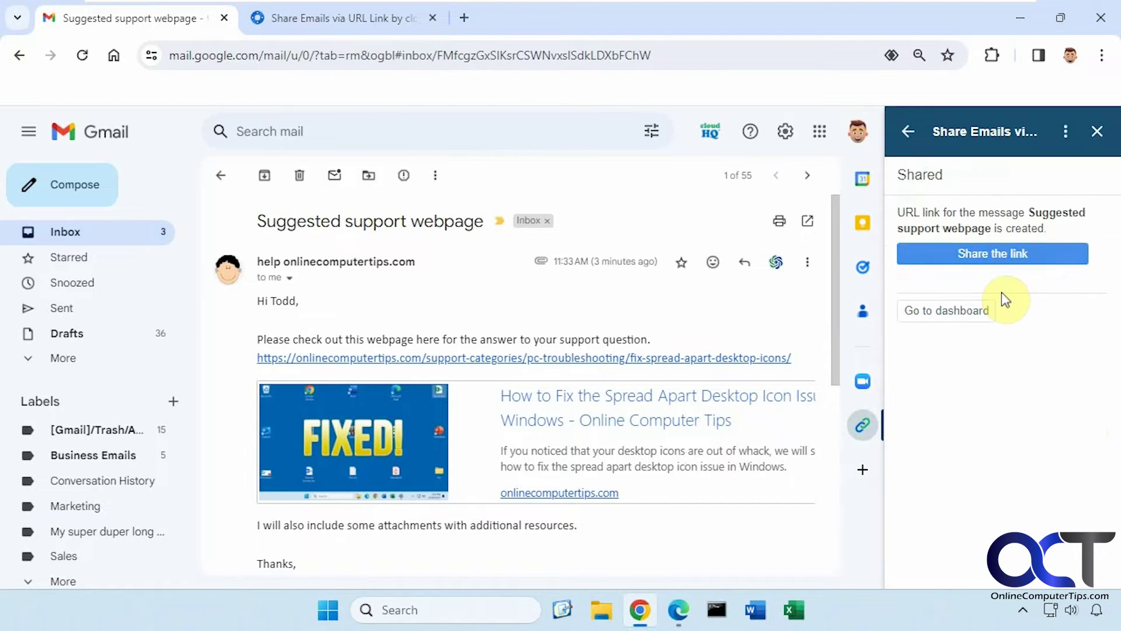
click(999, 258)
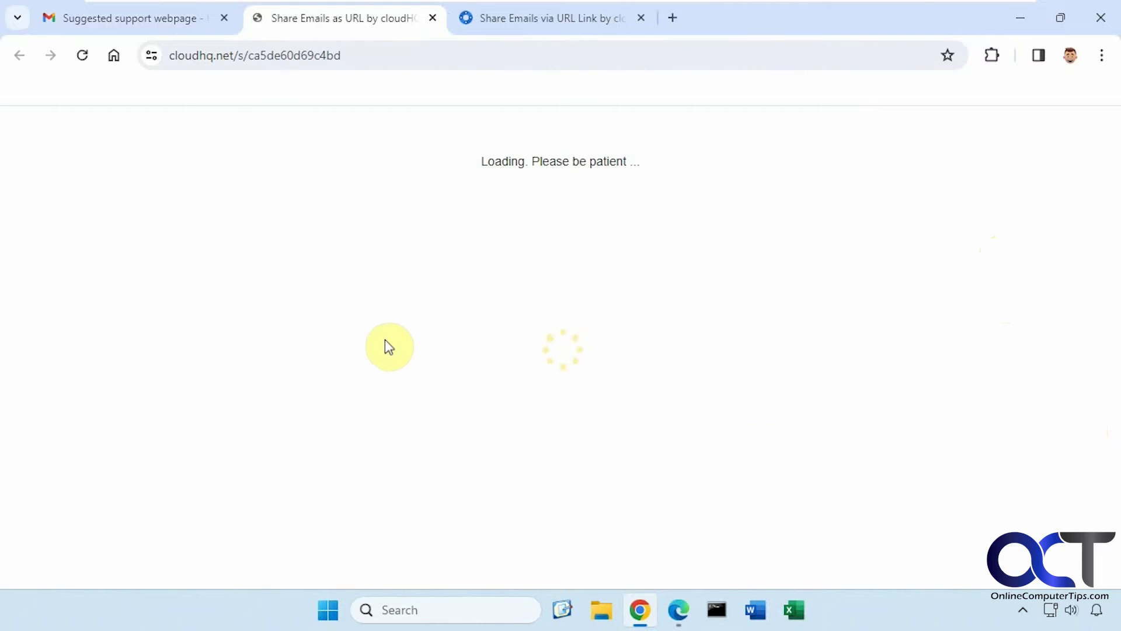
- Look over the shared email page, copy its link to the clipboard, and return to Gmail
scroll(386, 347, down, 2)
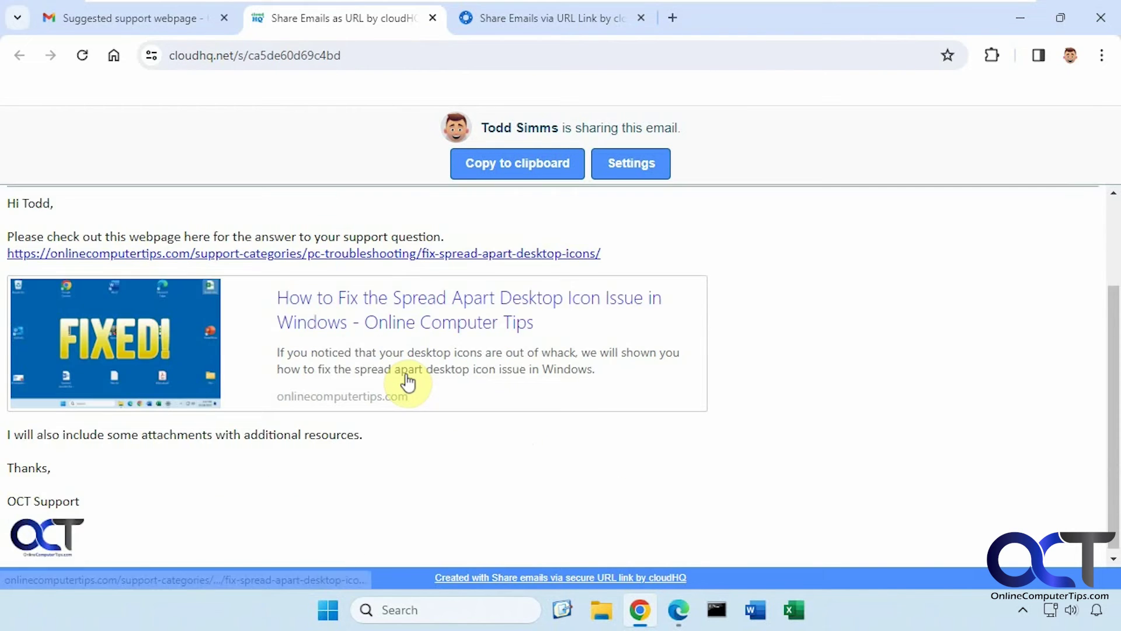
scroll(407, 376, up, 2)
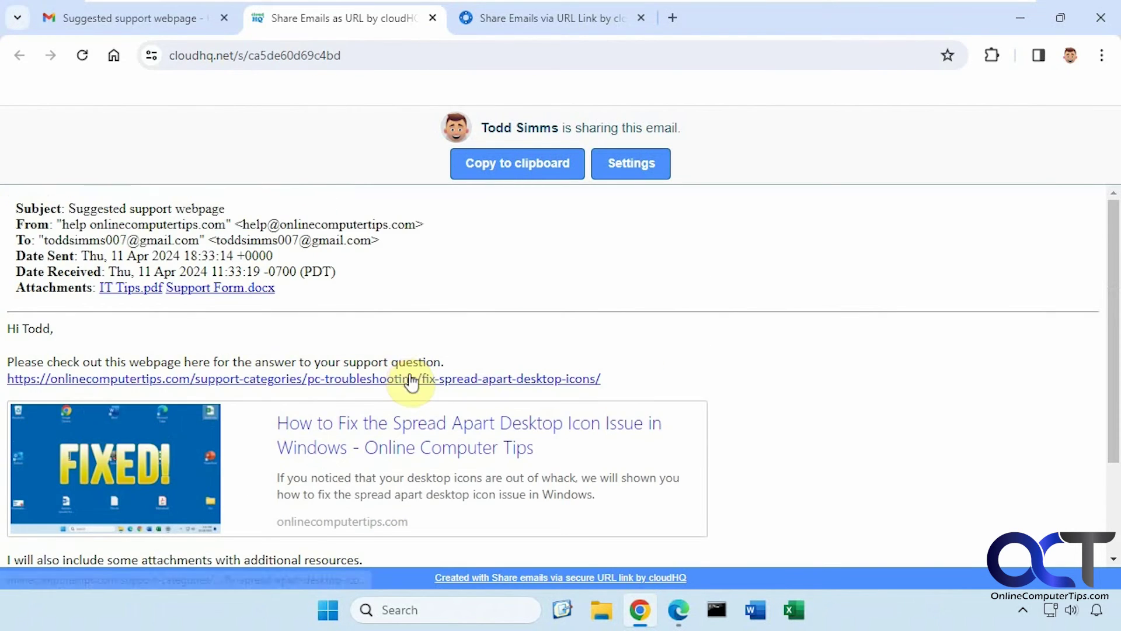
click(509, 169)
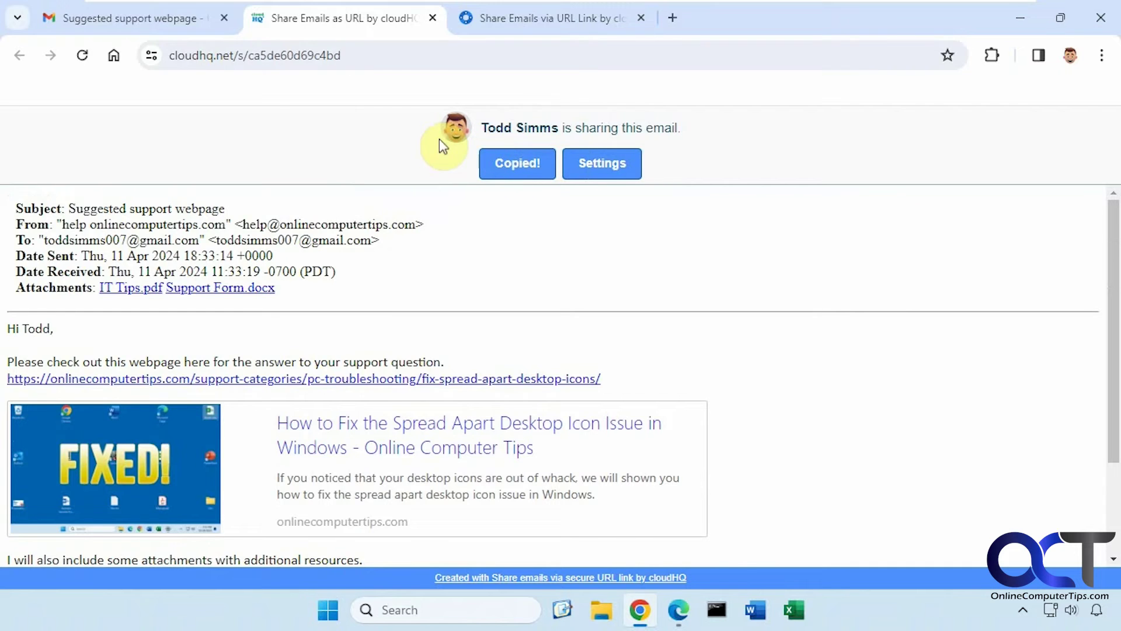
click(184, 23)
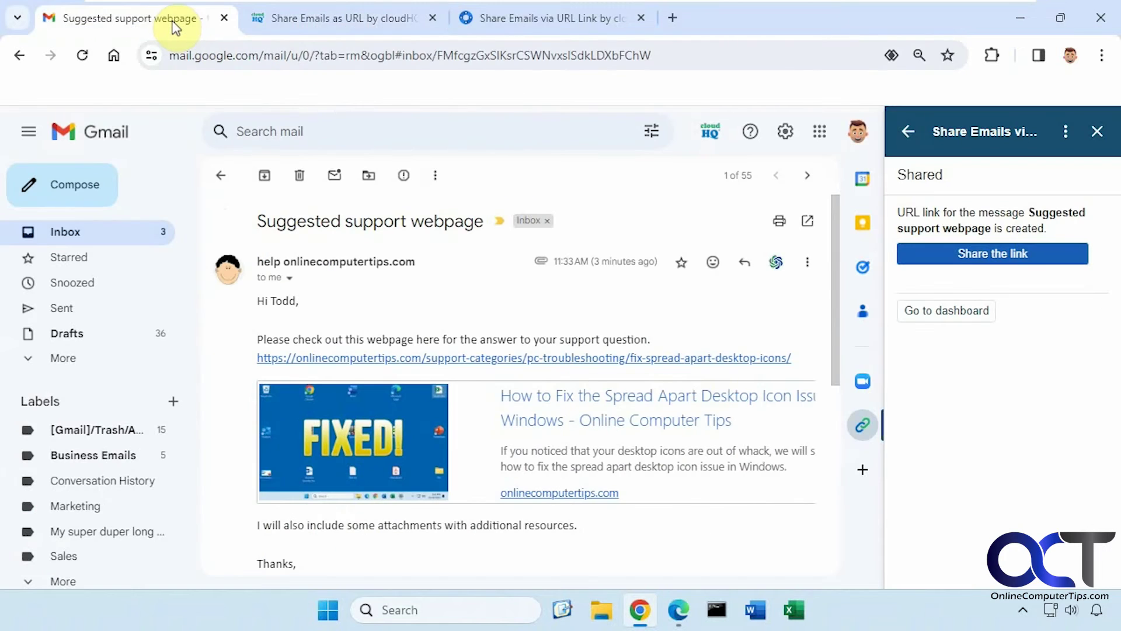
- Close the share panel and start a new message to a suggested contact titled 'Check out this email'
click(1096, 132)
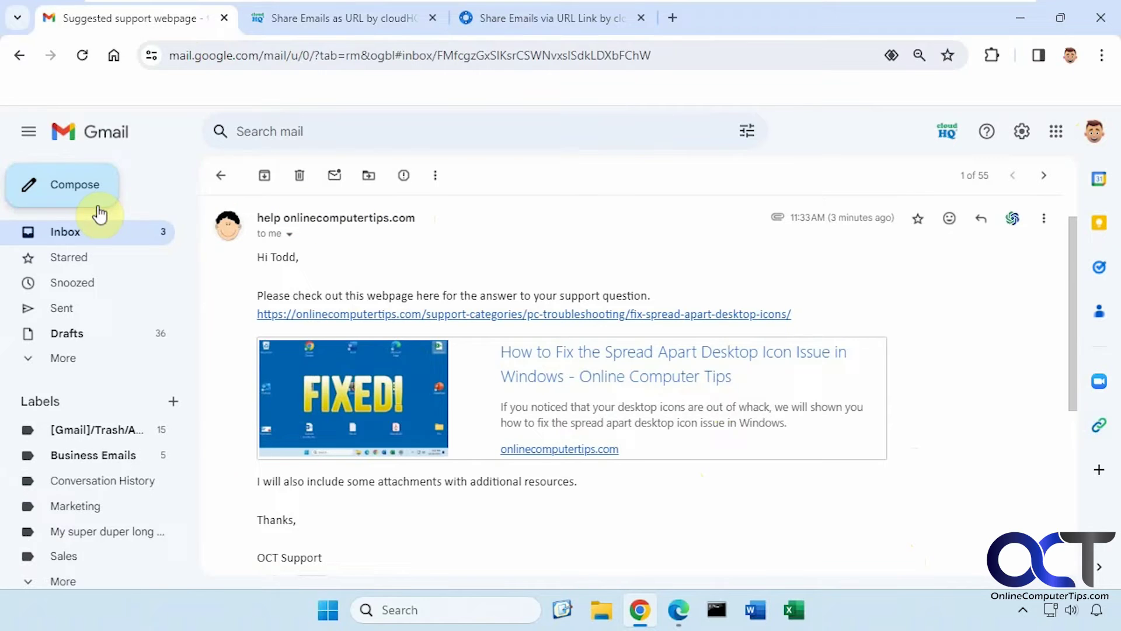
click(72, 196)
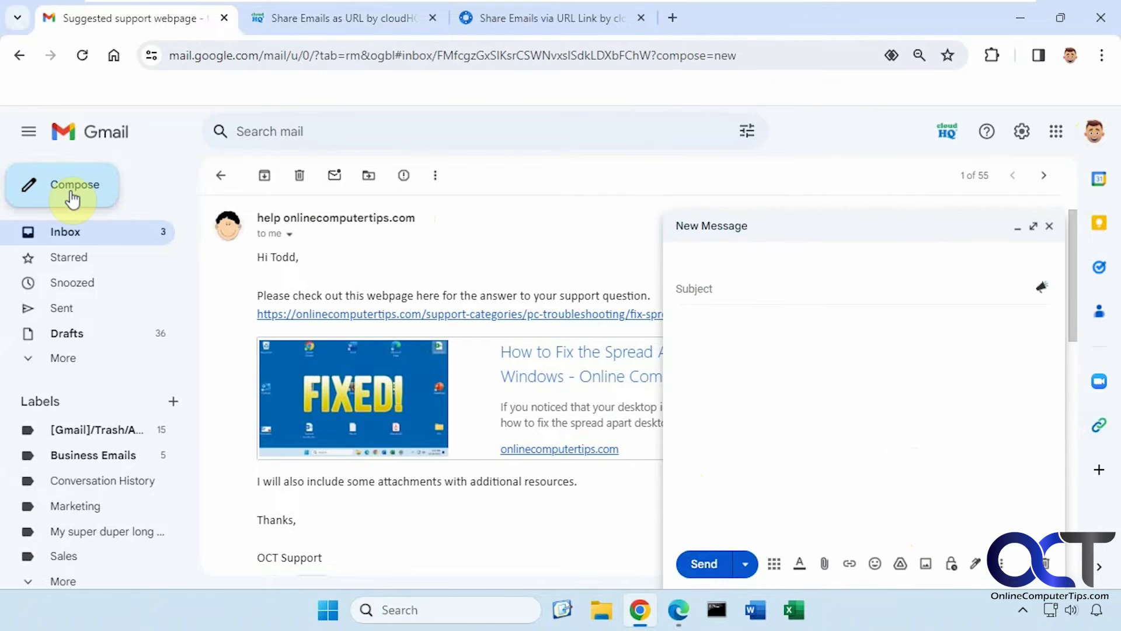
text(c)
click(786, 310)
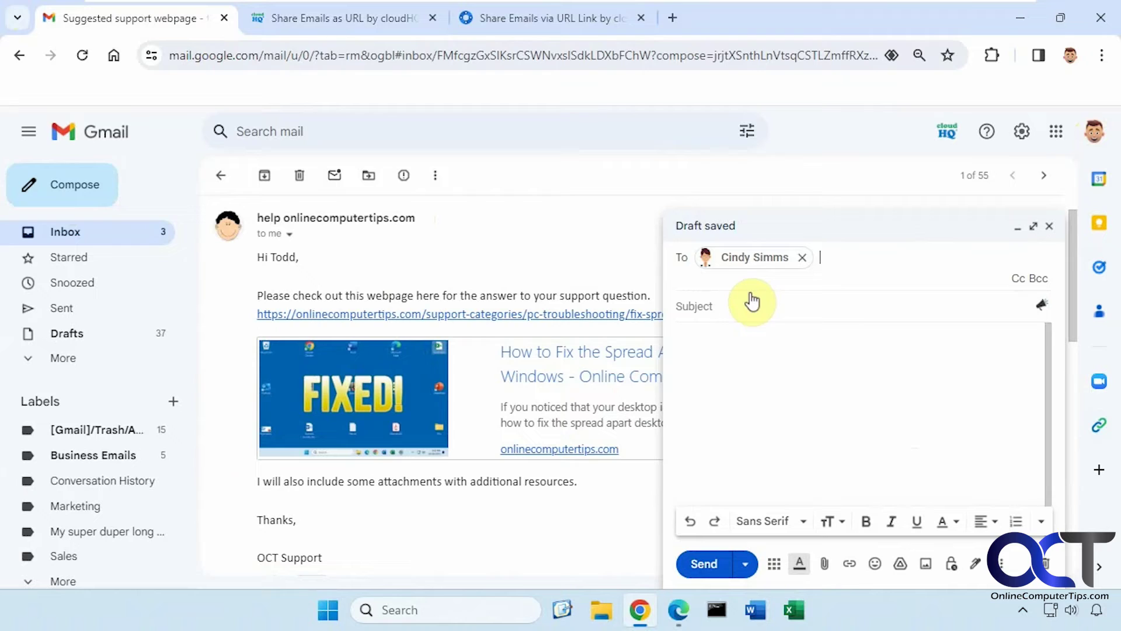
click(752, 302)
text(Check o)
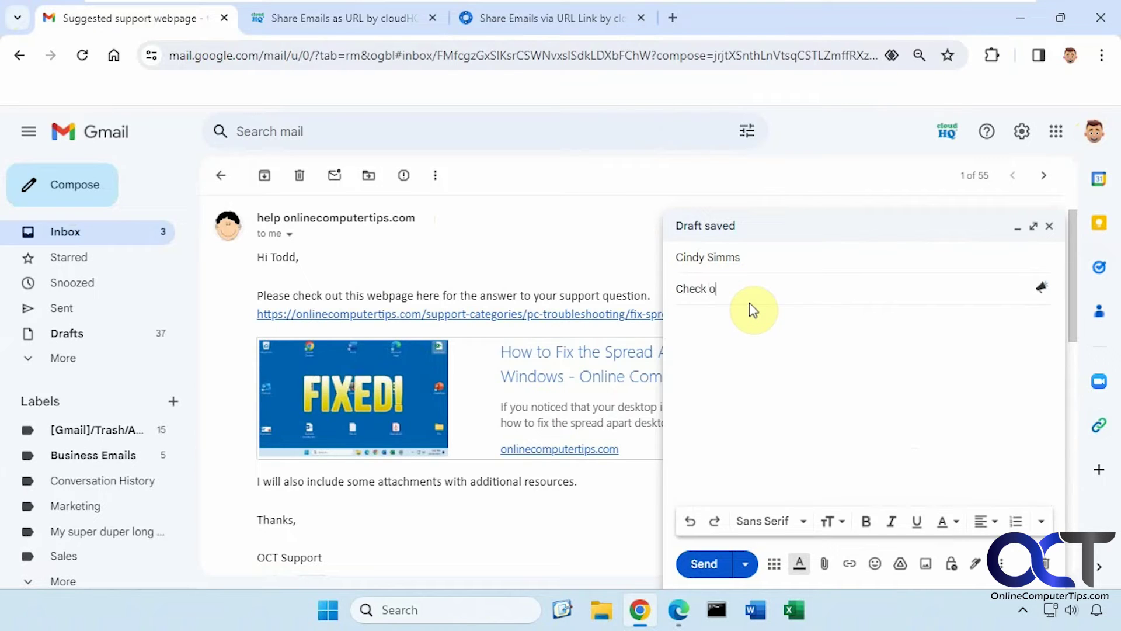
text(ut this email)
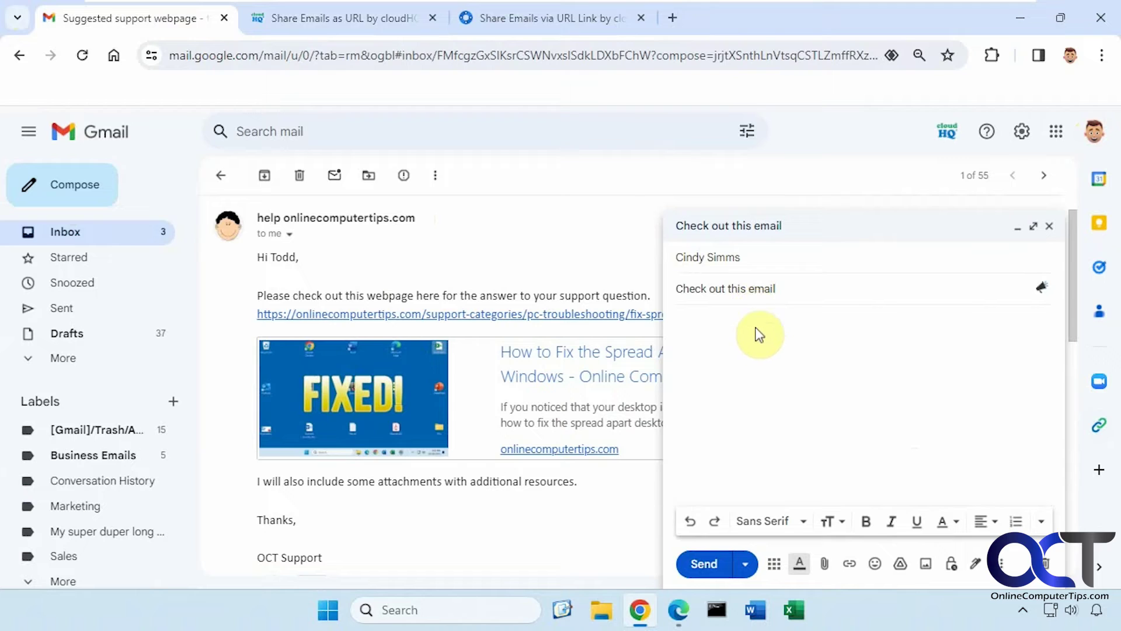
- Paste the copied share link into the message body and send it
click(750, 323)
text(https://www.cloudhq.net/s/ca5de60d69c4bd)
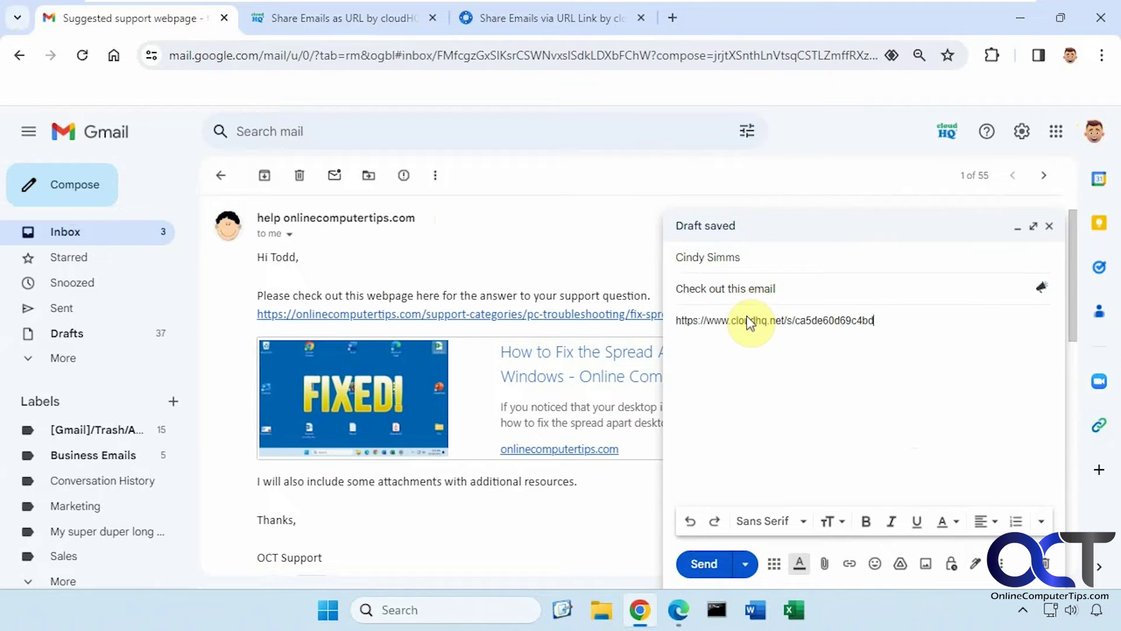
click(703, 564)
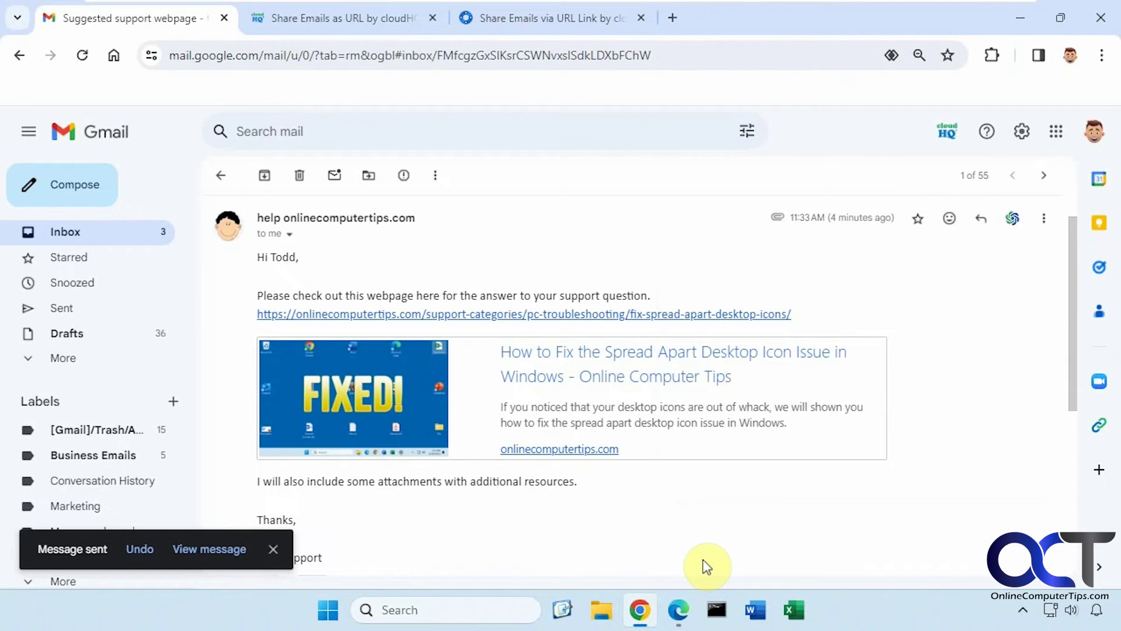
- In the recipient's inbox in Edge, open the received 'Check out this email' message
click(678, 611)
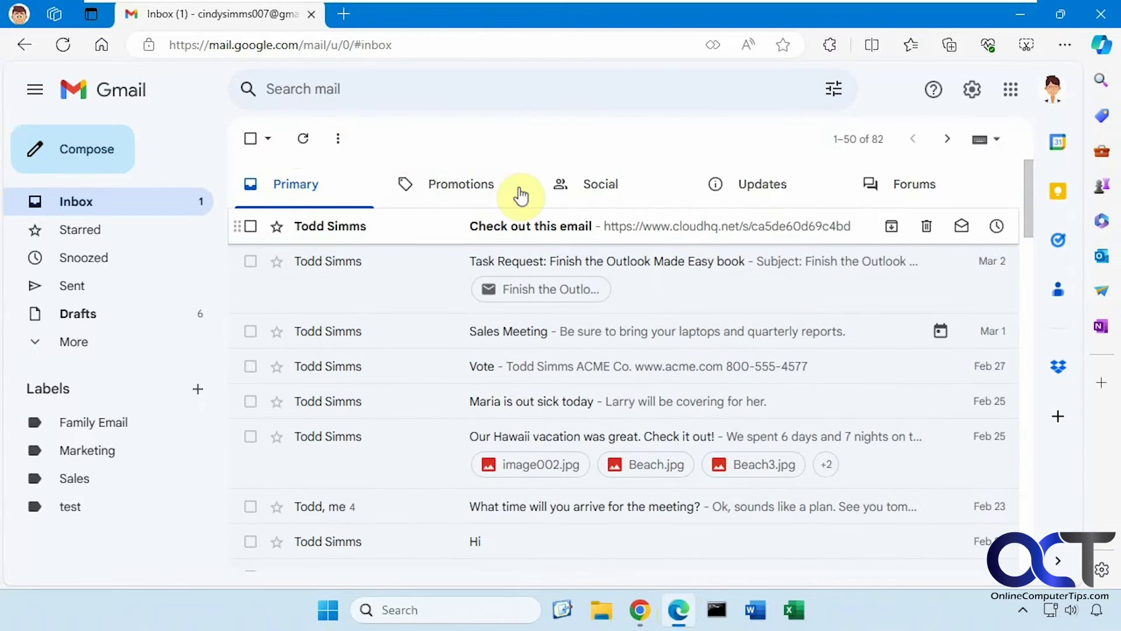
click(642, 236)
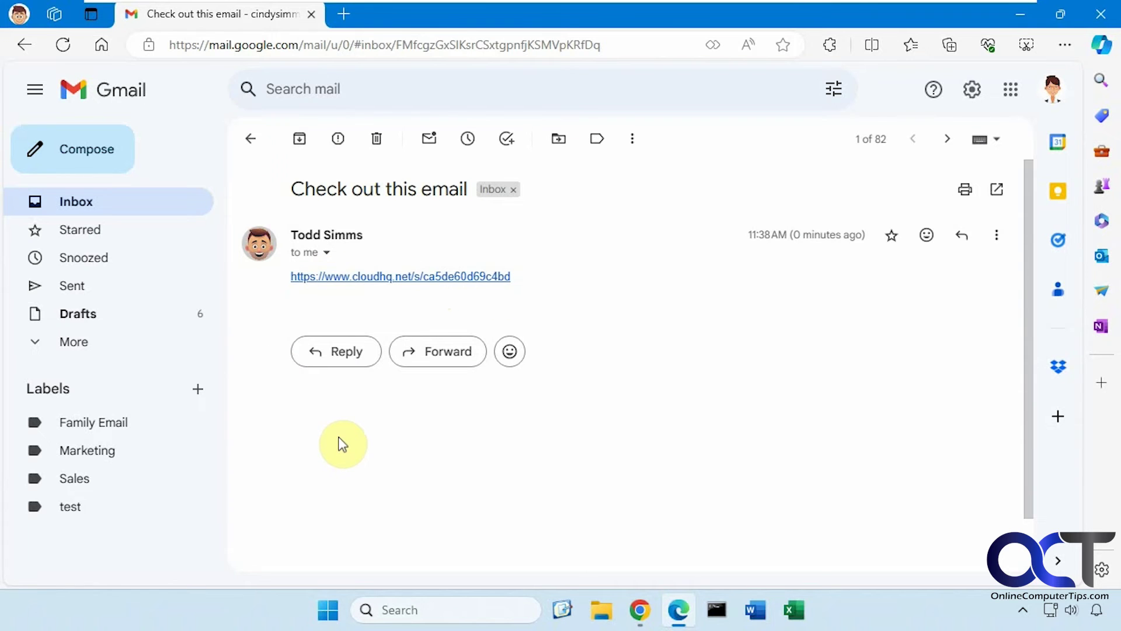
- Follow the cloudHQ link and scroll through the shared email web page
click(431, 276)
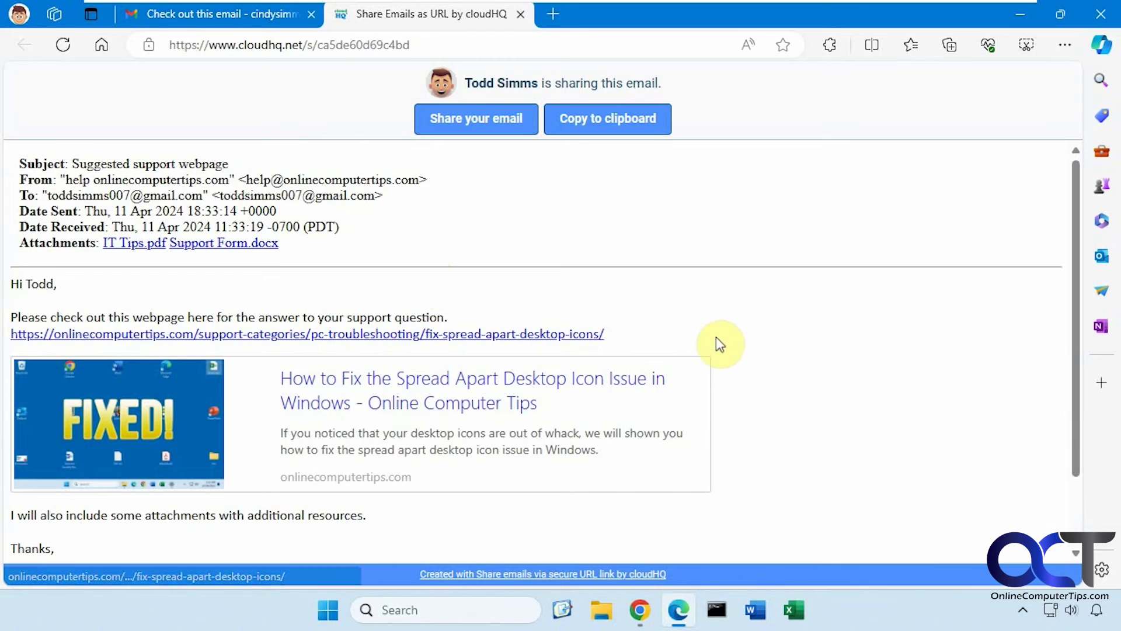
scroll(736, 343, down, 2)
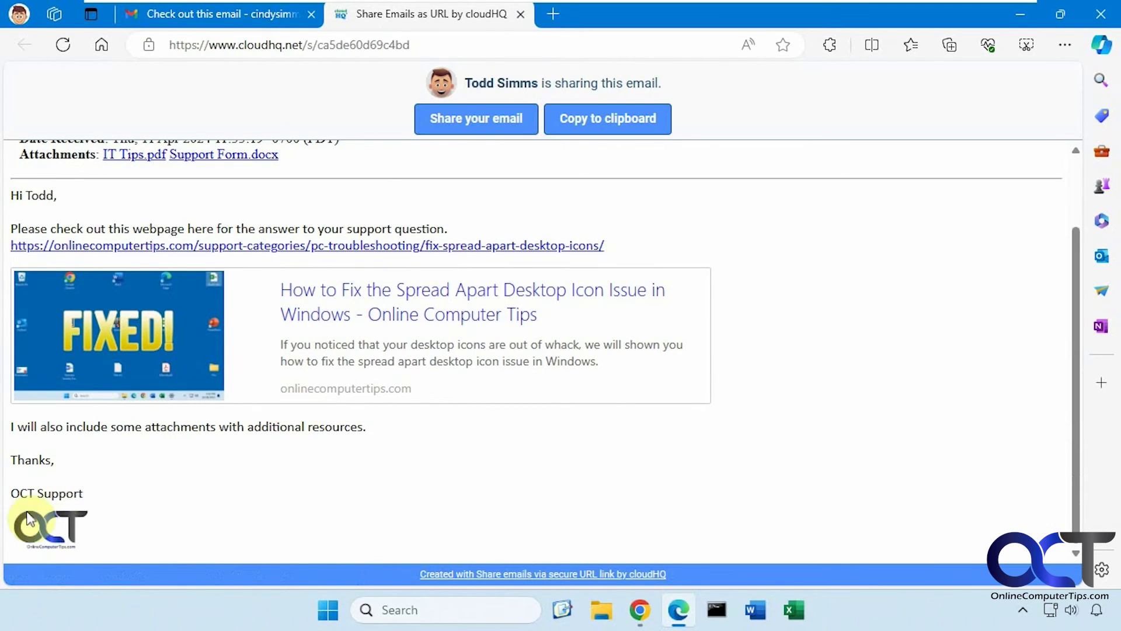
scroll(826, 346, up, 2)
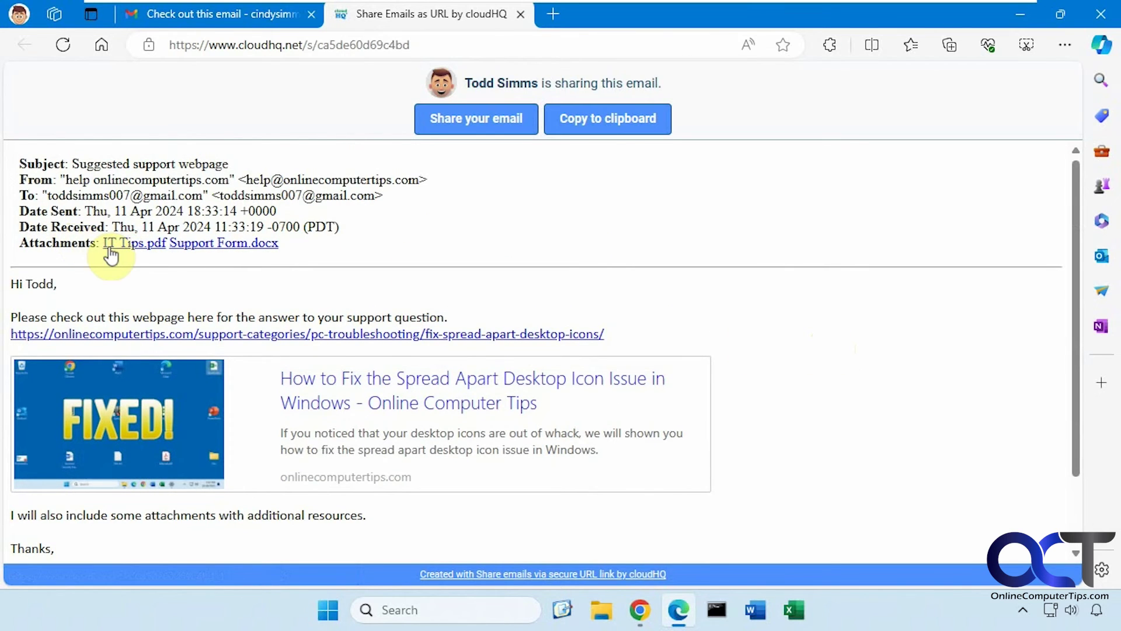
- Download the IT Tips.pdf attachment, dismiss the download prompts, and return to the sender's Gmail
click(134, 254)
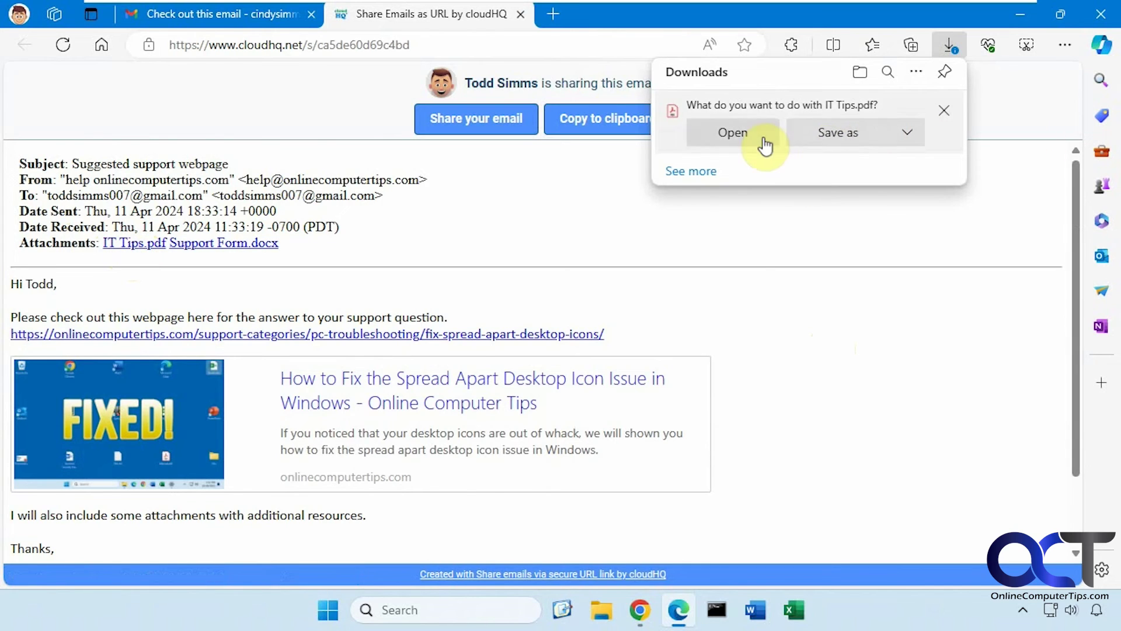
click(945, 111)
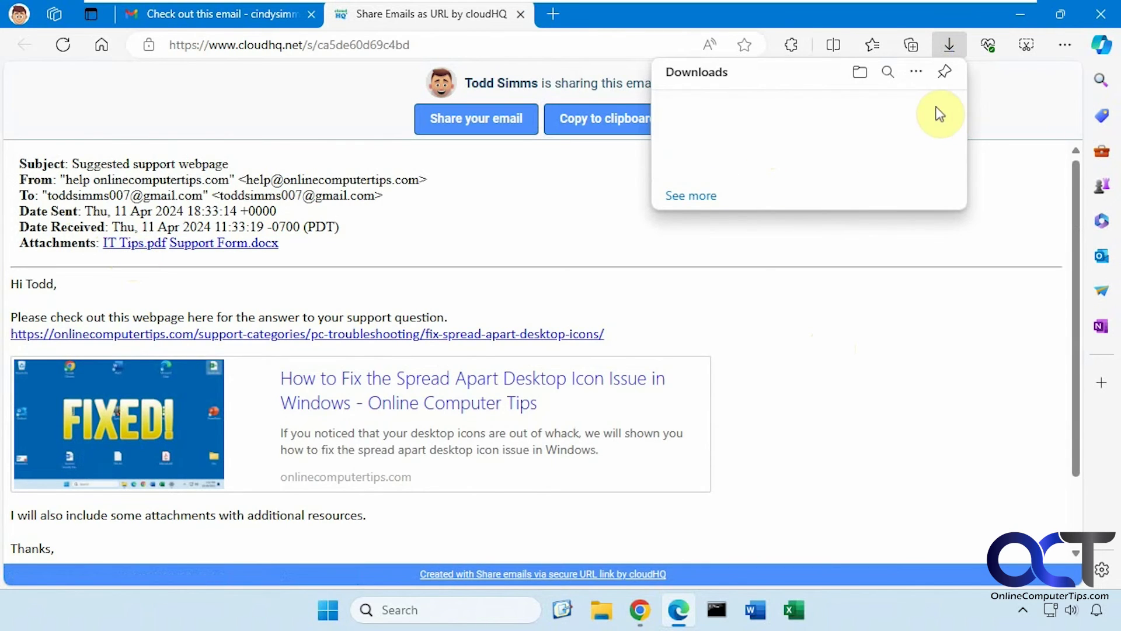
click(480, 231)
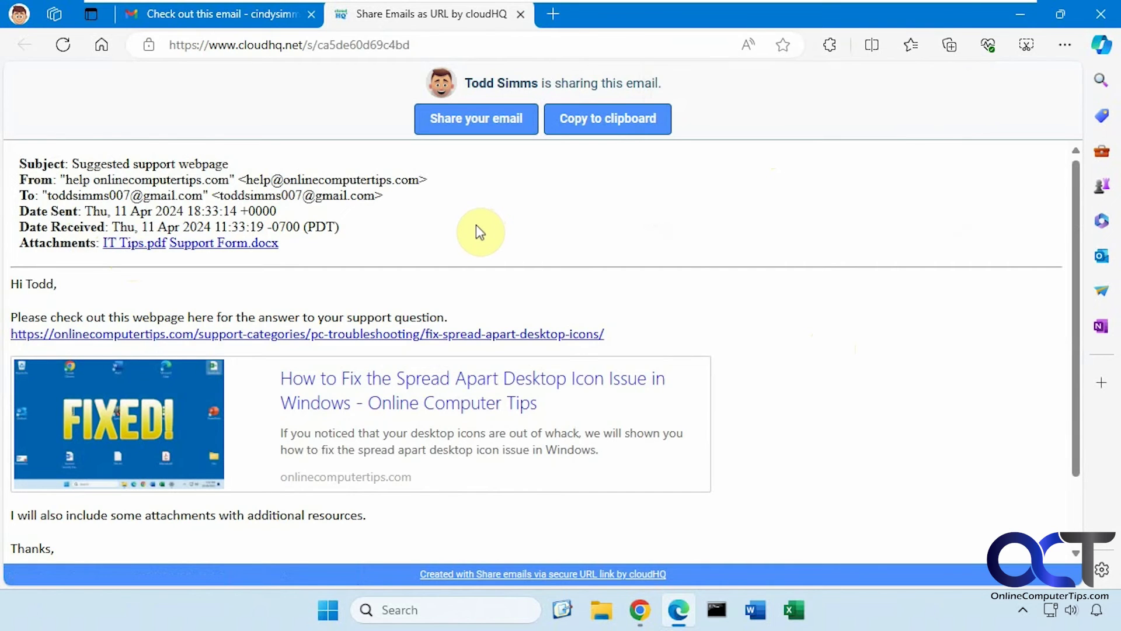
click(640, 609)
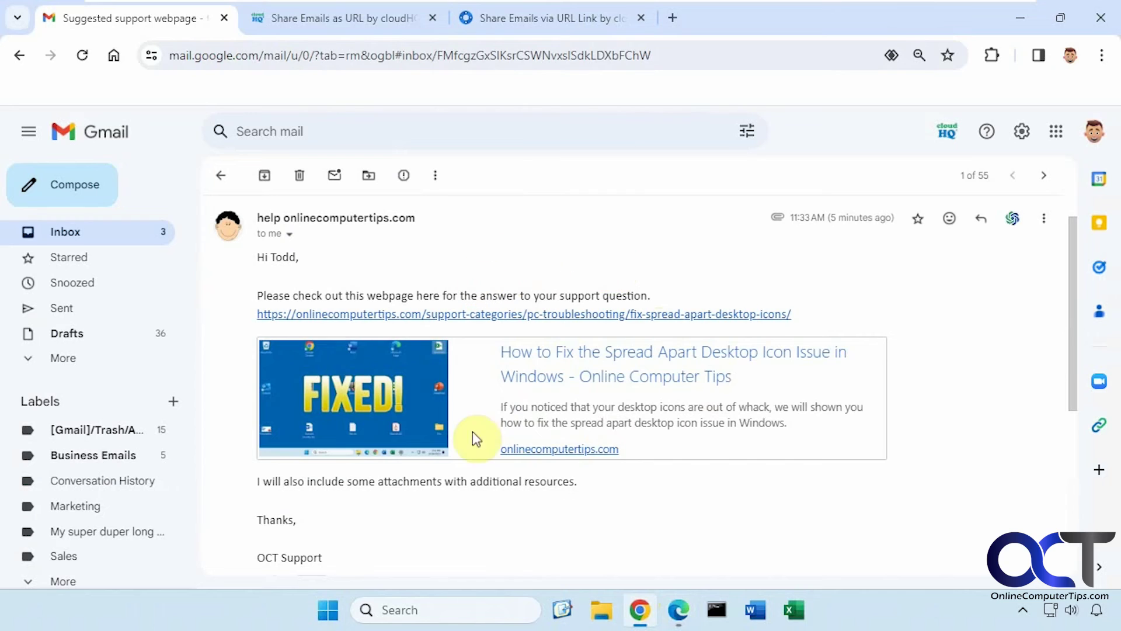
- Reopen the Share Emails via URL Link panel and open the email's existing share link in a new tab
click(1104, 430)
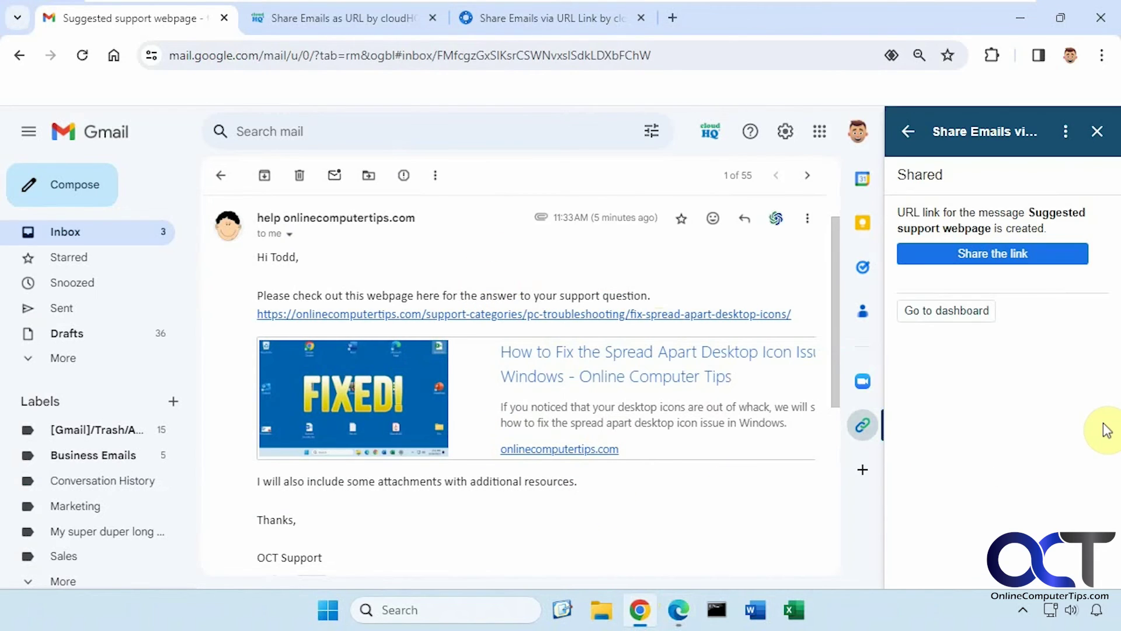
click(1023, 257)
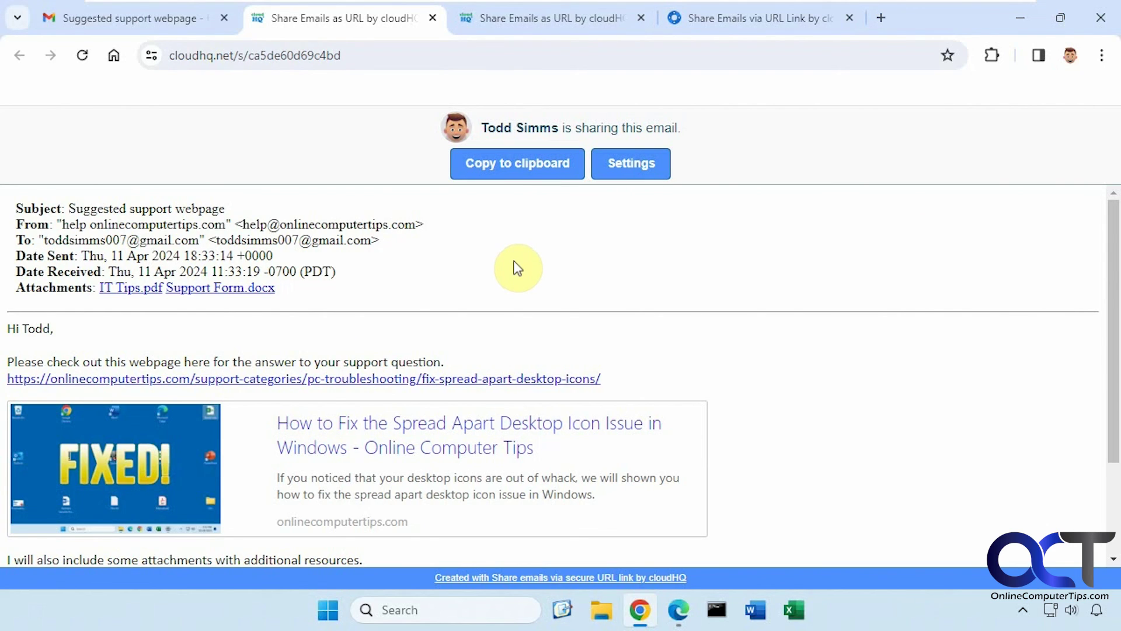
- Go through the other shared-email tab to the Share Emails via URL Link Marketplace listing
click(547, 21)
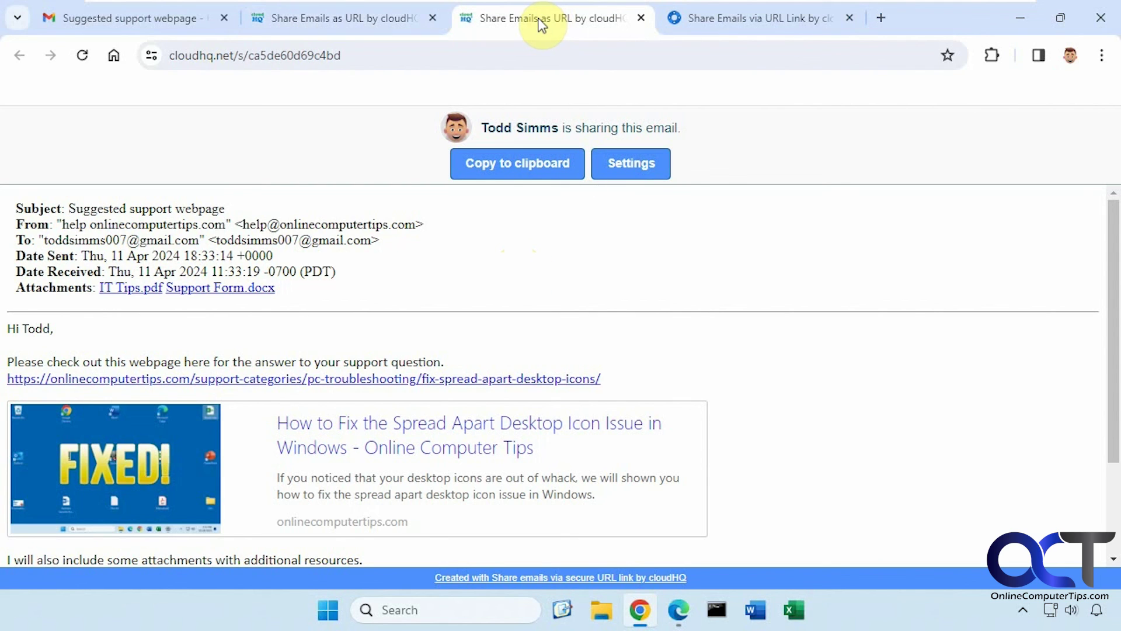
click(725, 18)
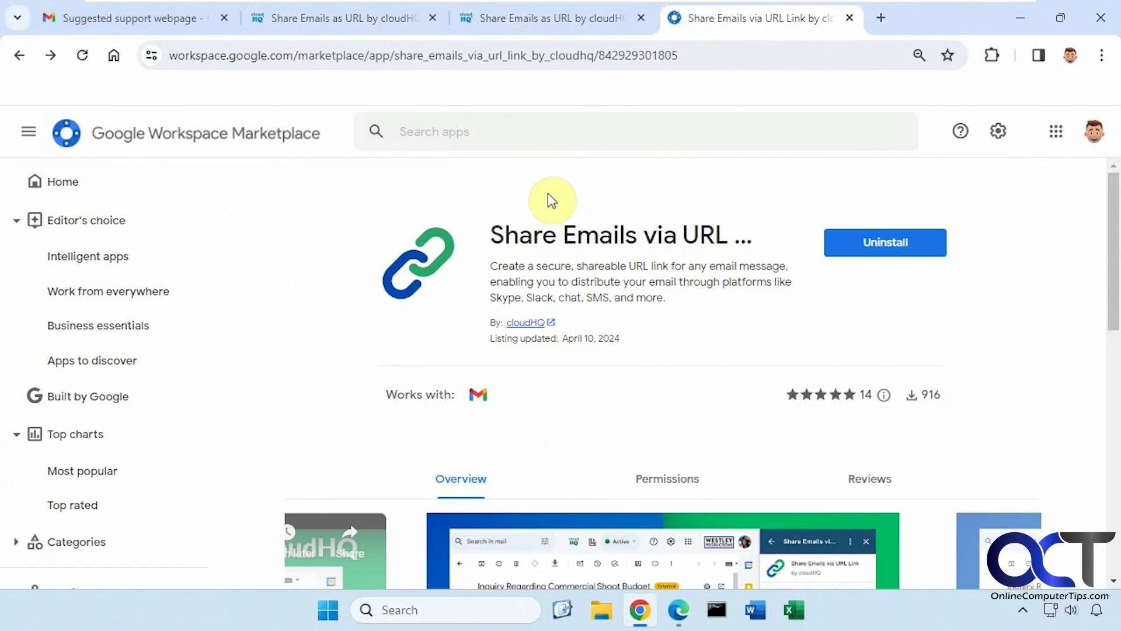